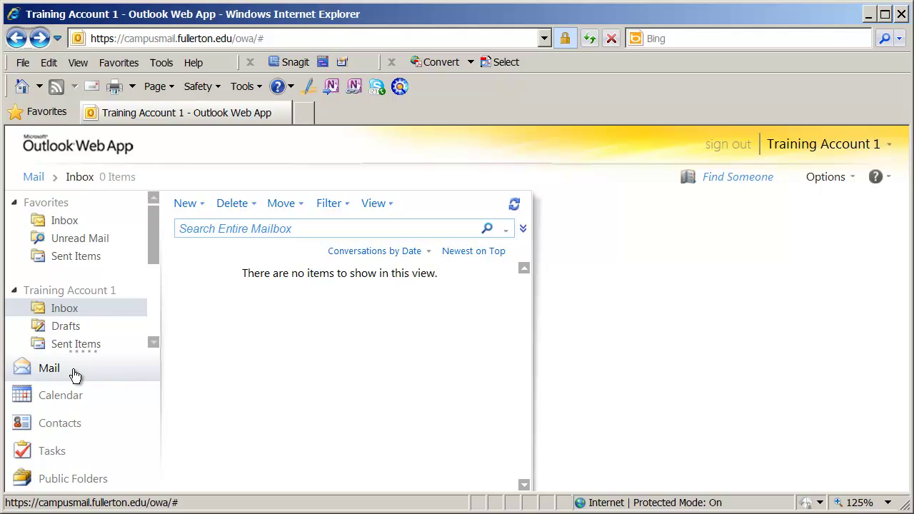
- Create a new group in Contacts and name it Training Team
click(56, 423)
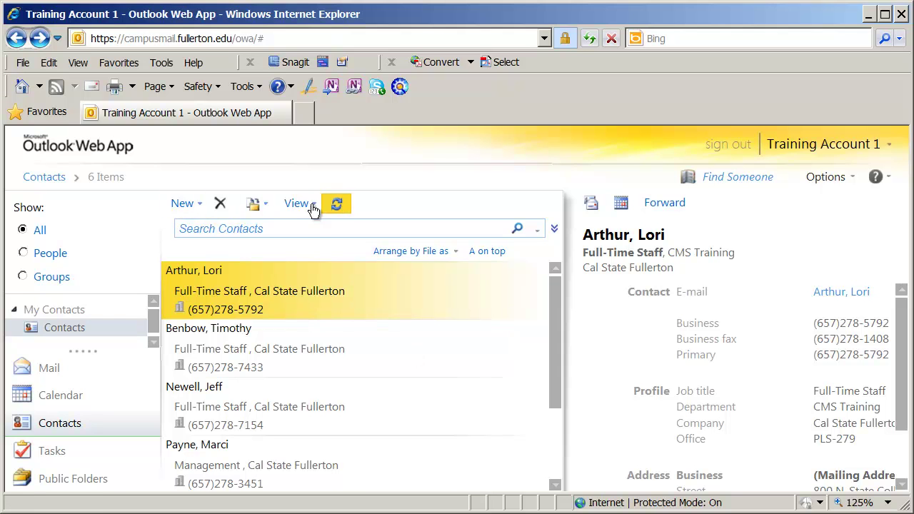
click(200, 206)
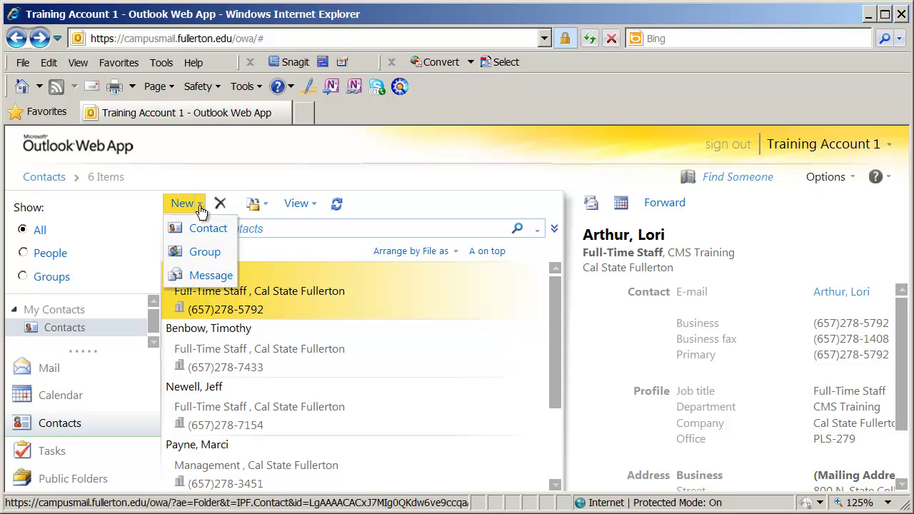
click(200, 251)
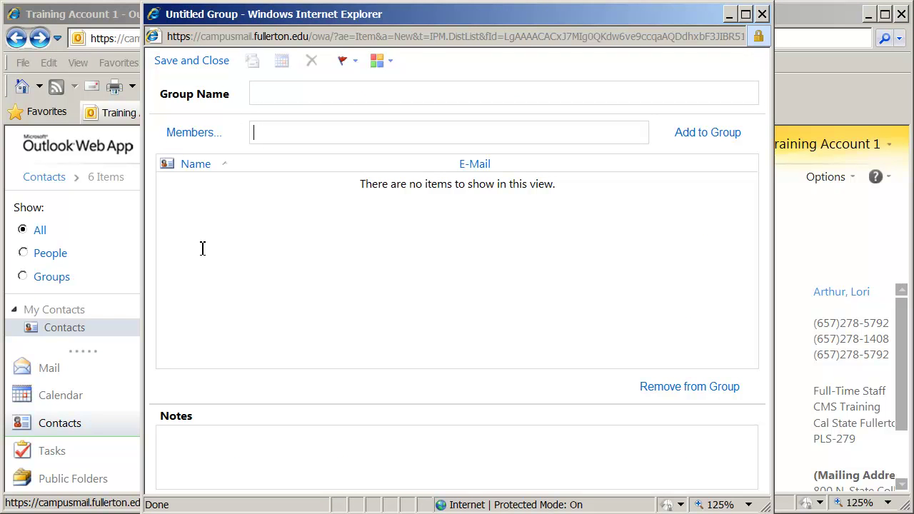
click(292, 95)
text(Training Team)
key(Tab)
click(344, 129)
- Select the CMS Training, Telecommunications and Information Technology staff from the personal Contacts folder as group members
click(185, 137)
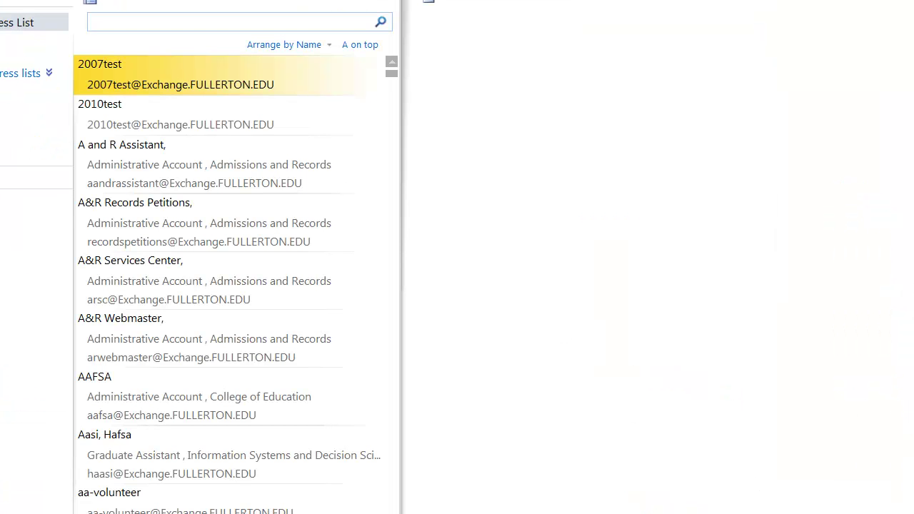
drag(846, 510, 716, 393)
drag(492, 0, 638, 49)
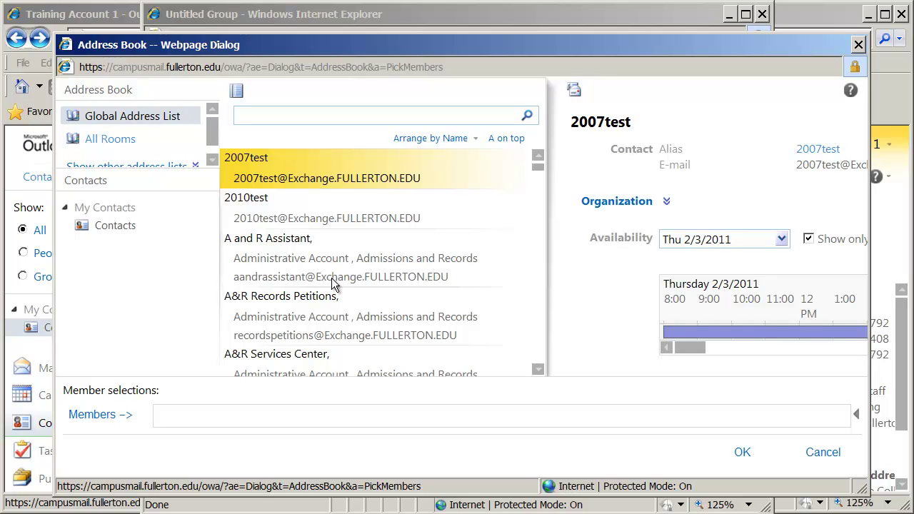
click(117, 226)
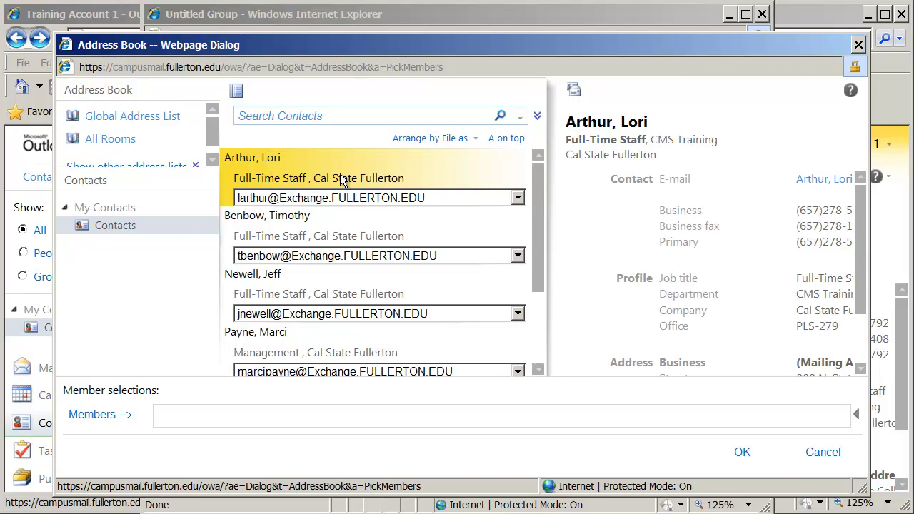
double_click(265, 162)
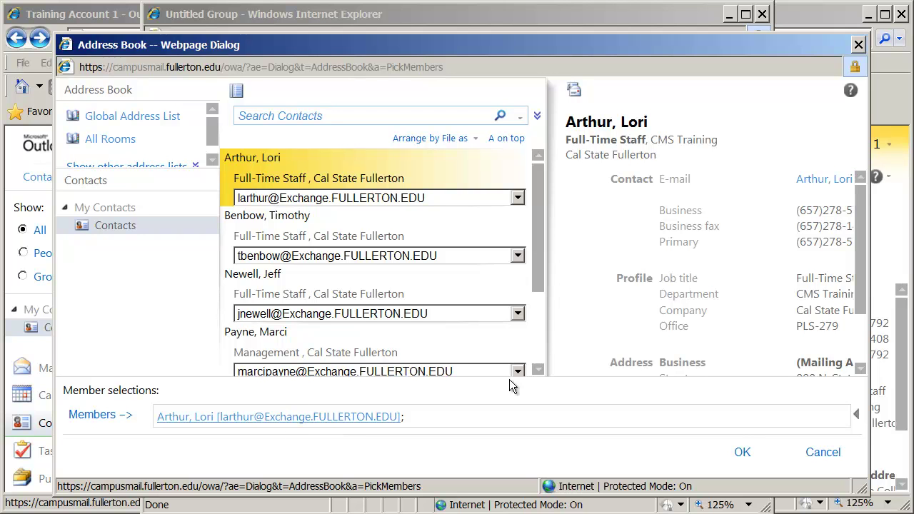
click(541, 371)
click(540, 371)
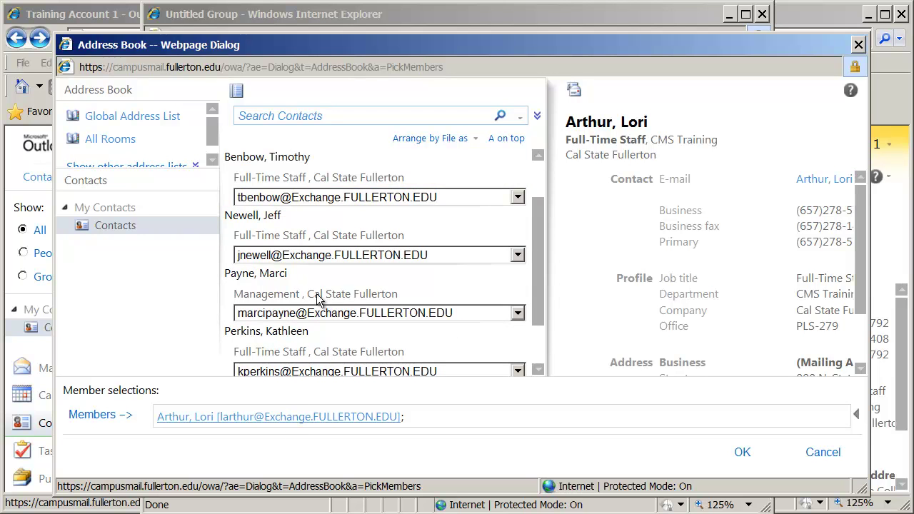
double_click(297, 295)
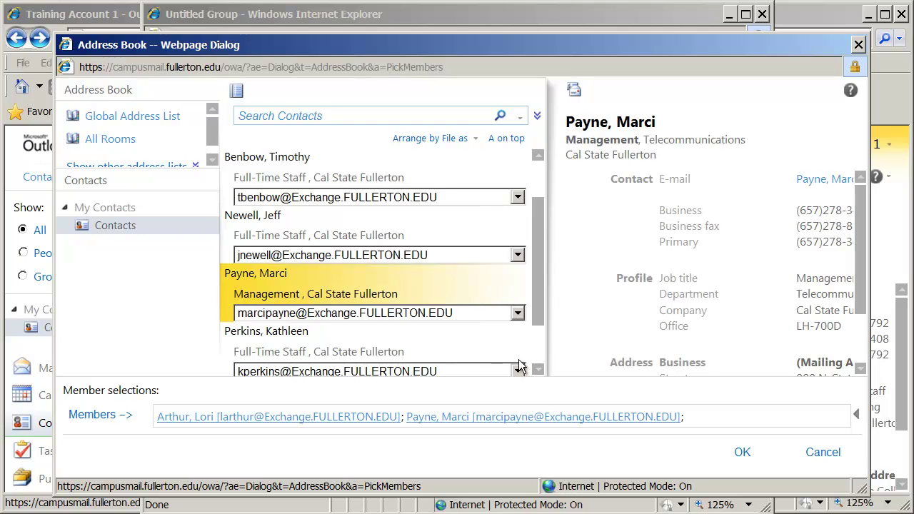
click(538, 370)
click(291, 301)
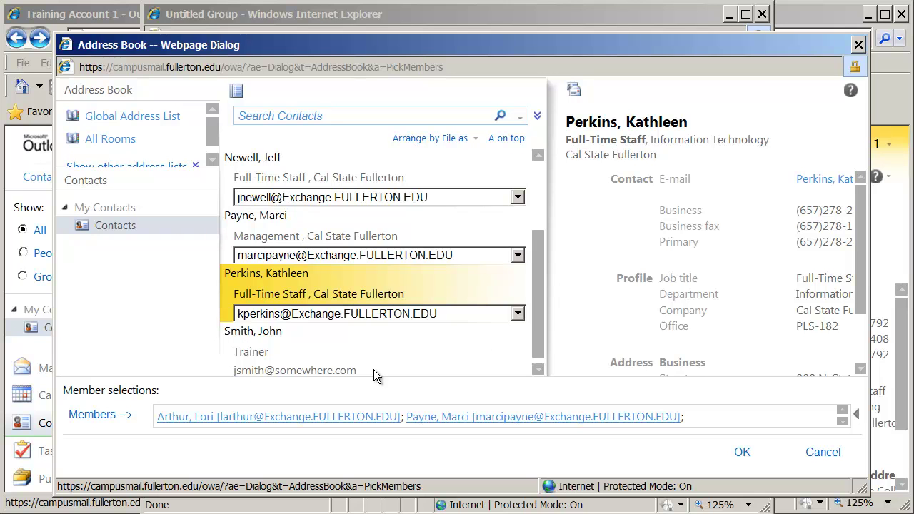
- Search the Global Address List by surname for the Career Center staff member, add them, and accept the member selections
click(142, 120)
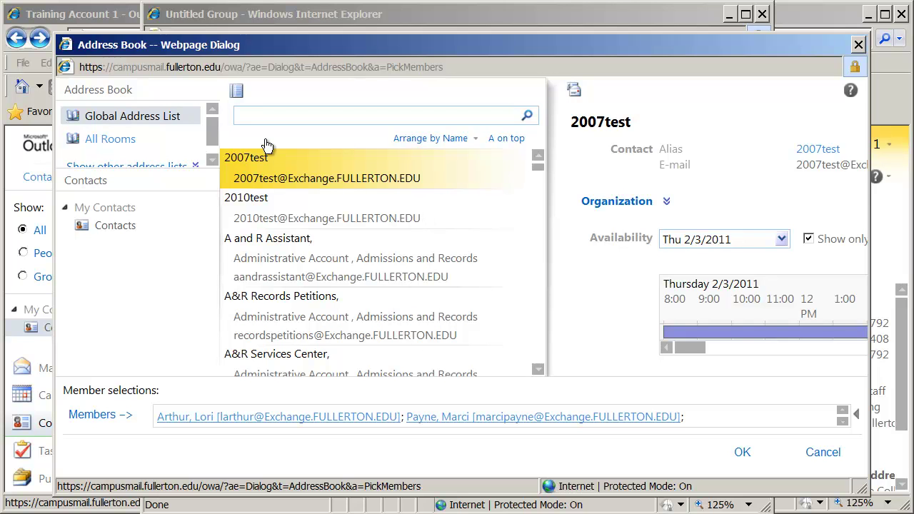
click(257, 117)
text(palmqui)
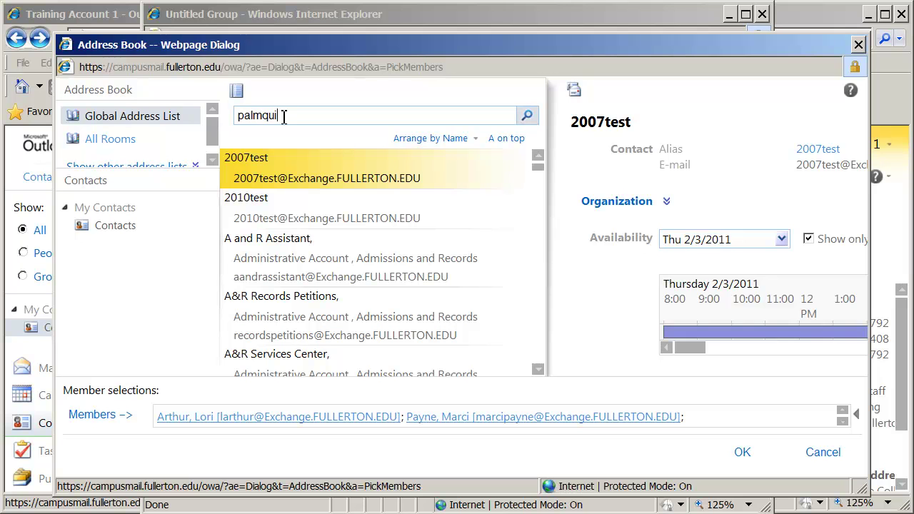
text(st)
key(Return)
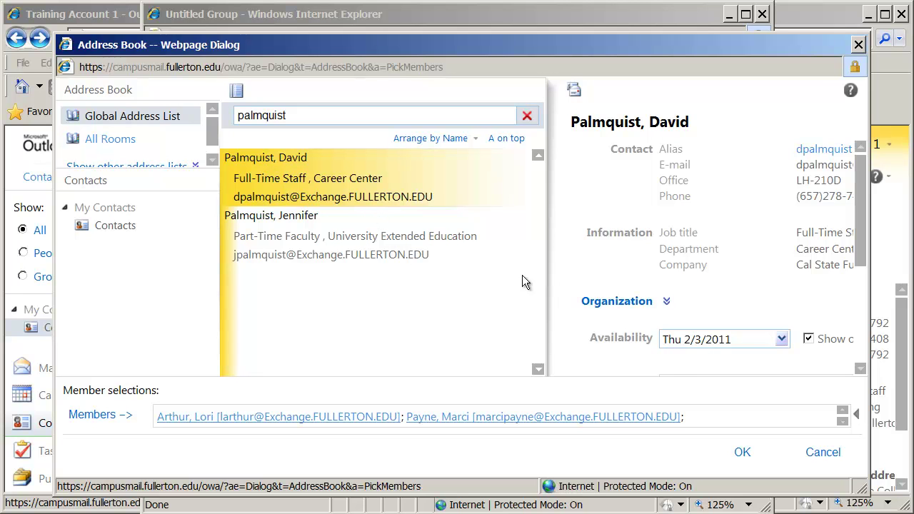
click(743, 453)
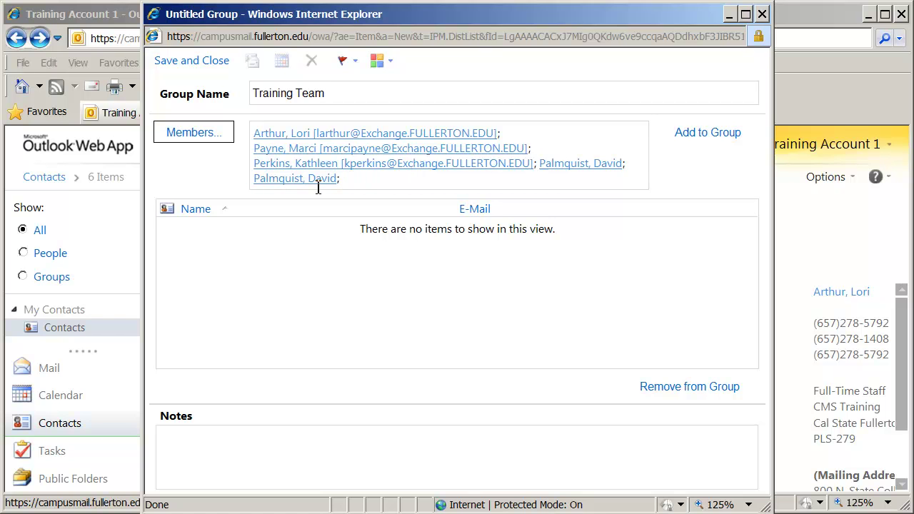
- Delete the duplicate Career Center entry from the members field and add the remaining people to the group
click(365, 184)
key(BackSpace)
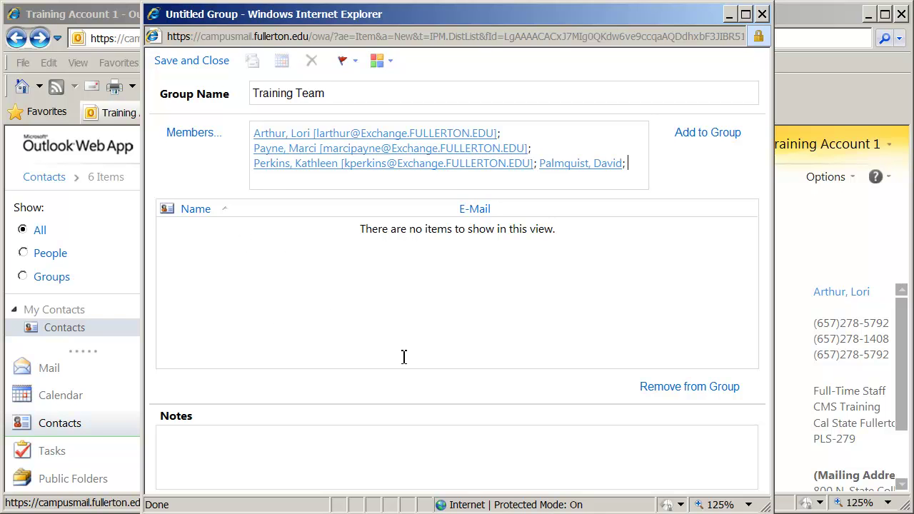
click(697, 136)
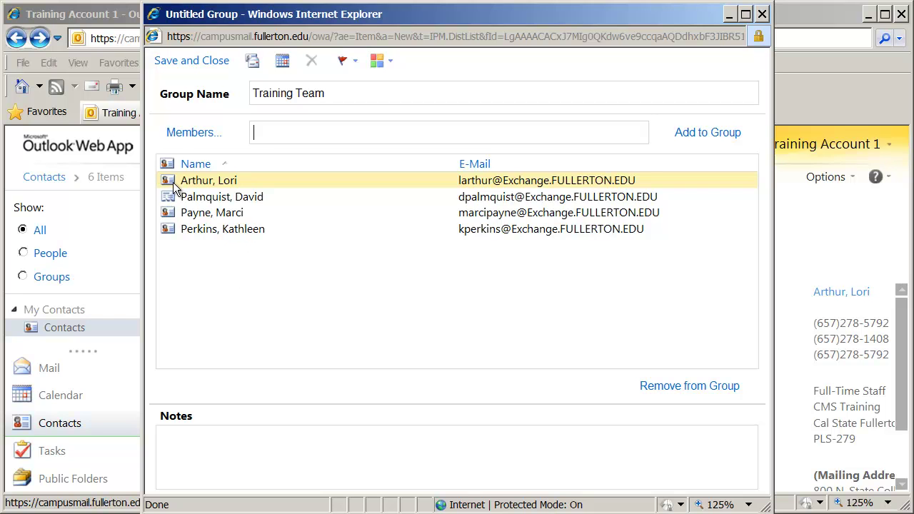
- Remove the Career Center staff member from the group's member list
click(231, 202)
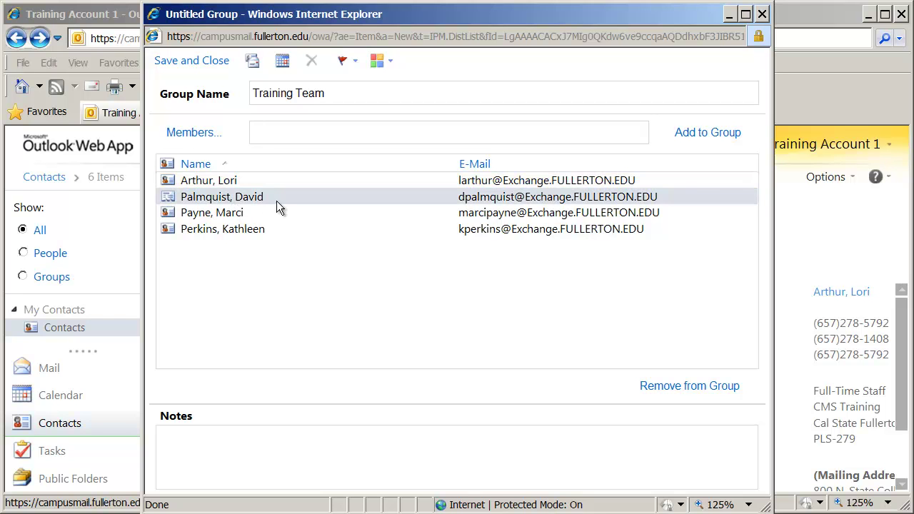
click(201, 213)
click(206, 227)
click(205, 184)
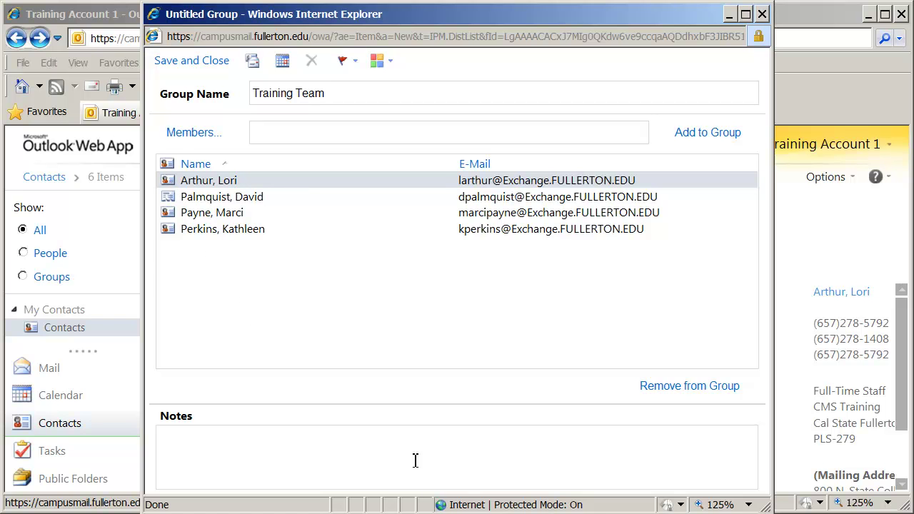
click(349, 200)
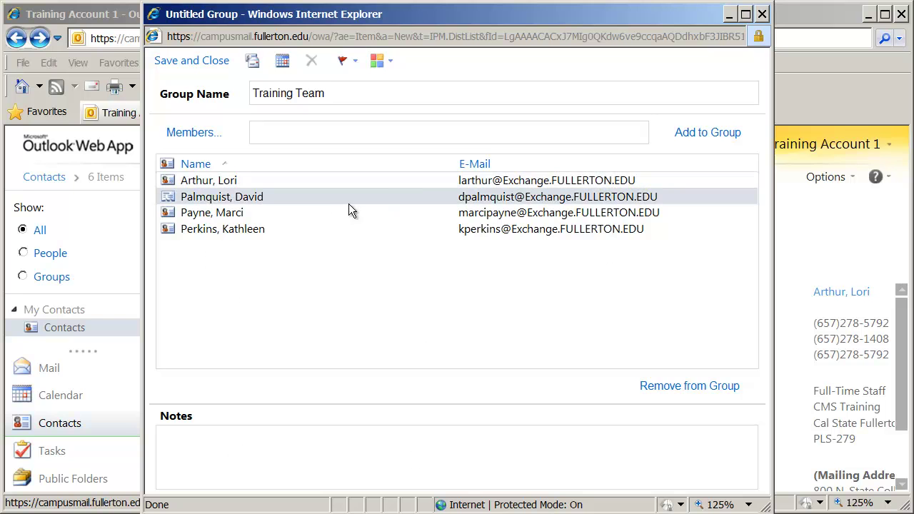
click(679, 390)
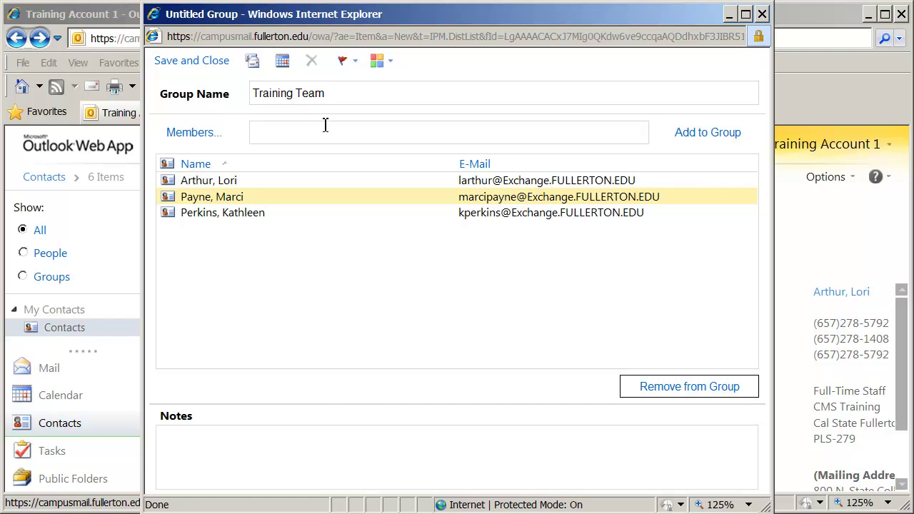
- Save and close the Training Team group and view its members from the contact list
click(219, 63)
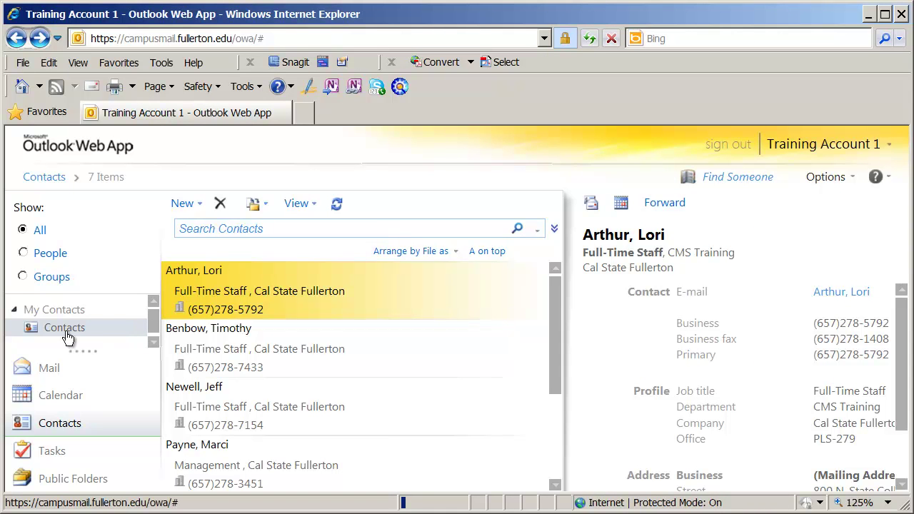
scroll(302, 380, down, 2)
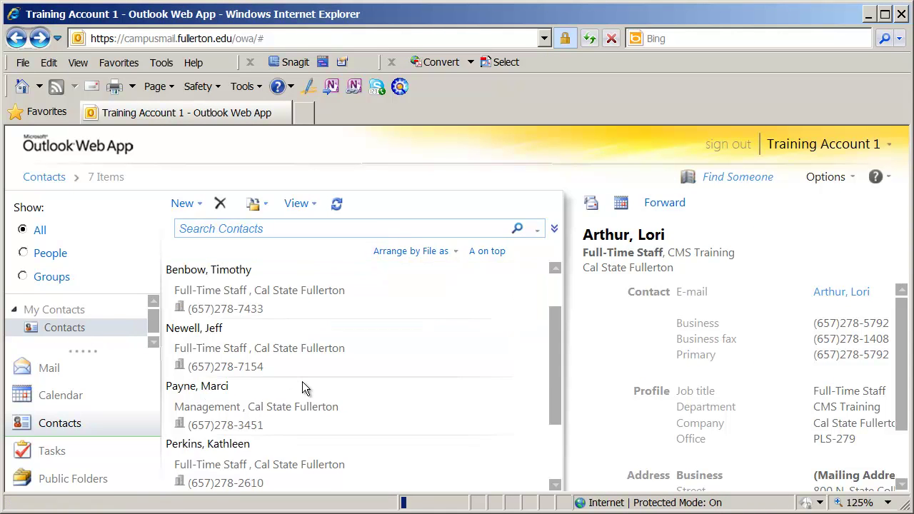
scroll(302, 381, down, 1)
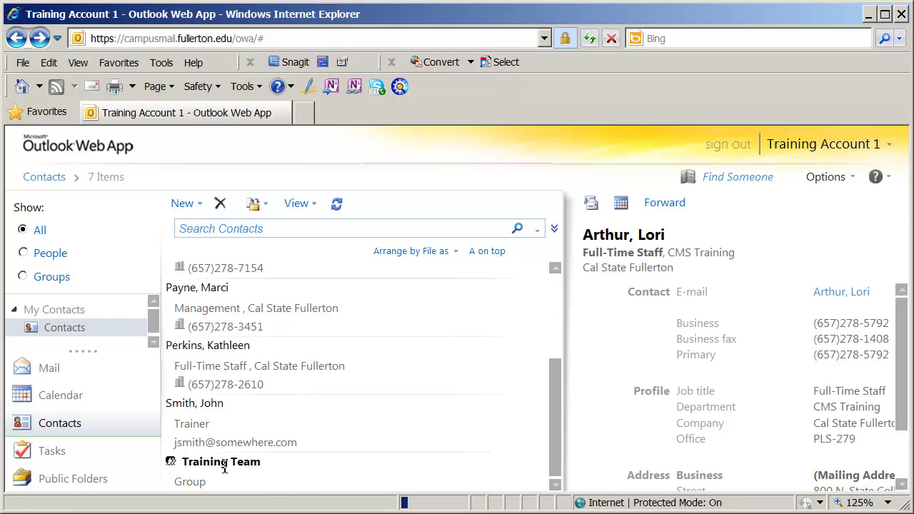
click(309, 473)
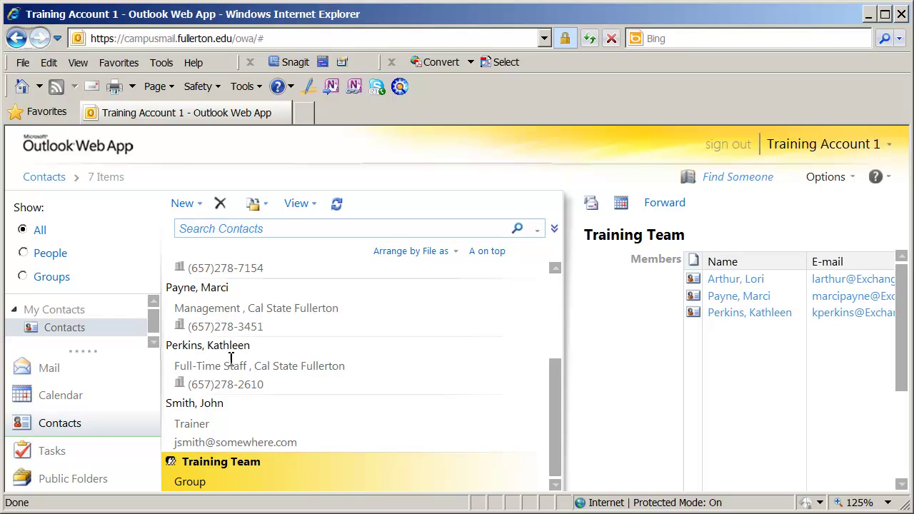
click(330, 365)
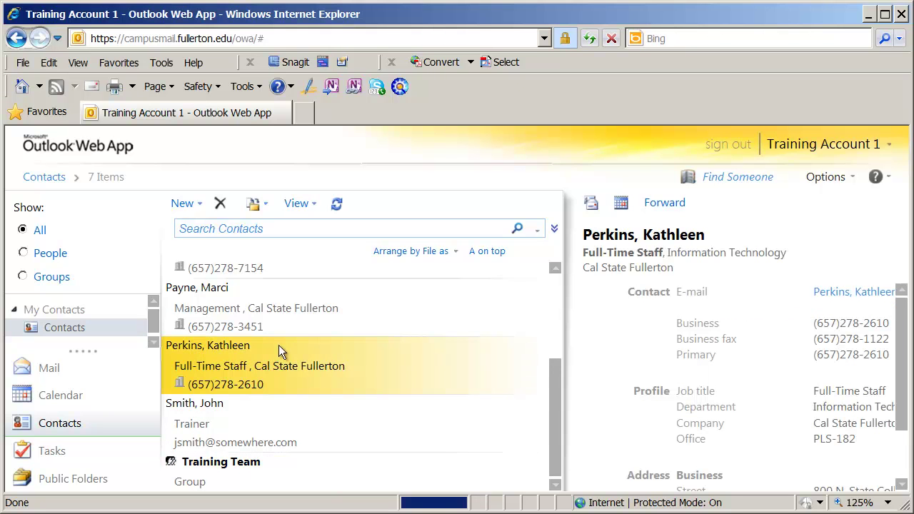
click(236, 472)
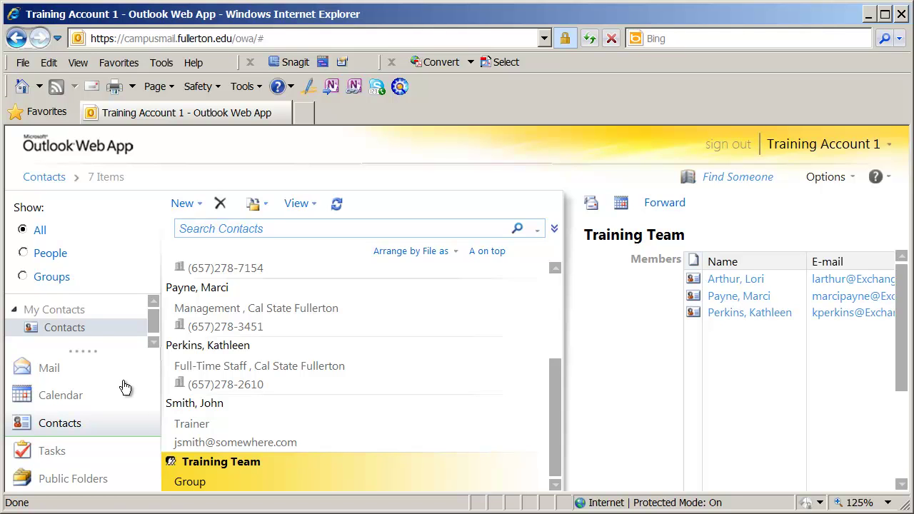
- Start a new mail message addressed to Training Team and check the recipient name
click(80, 369)
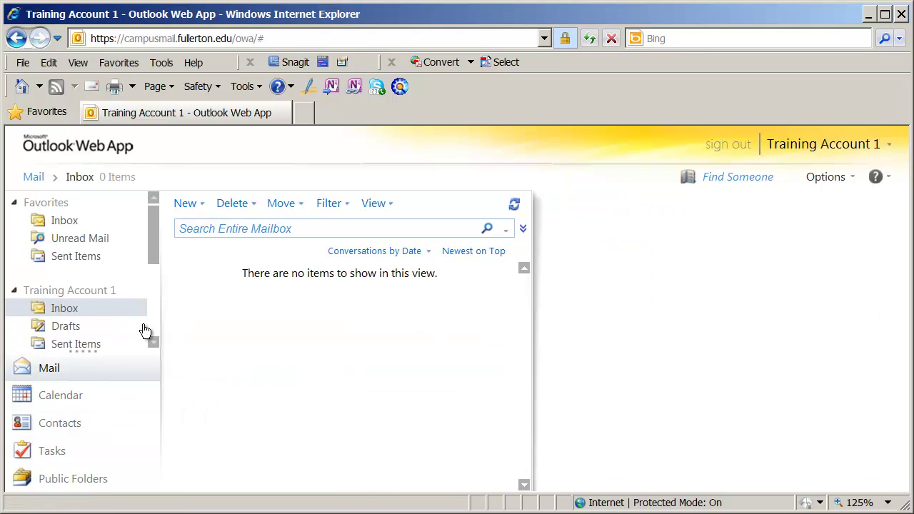
click(185, 204)
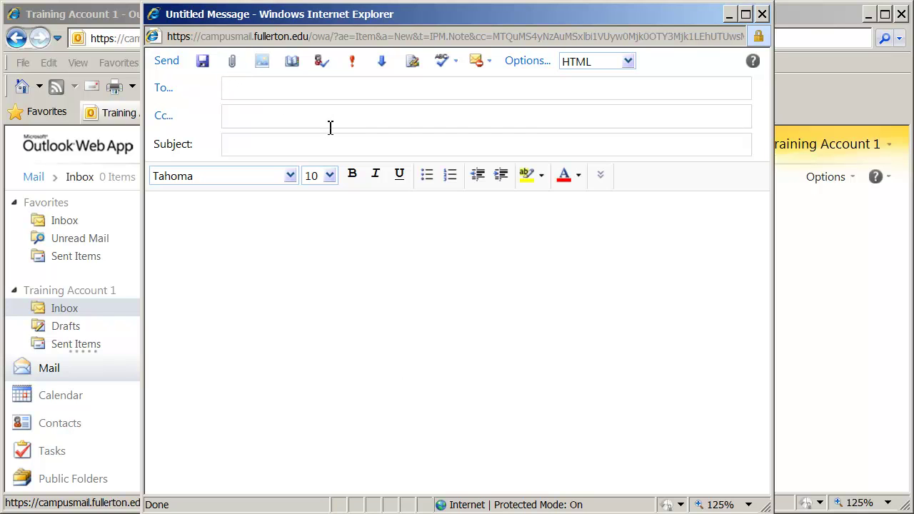
text(training team)
click(330, 127)
click(321, 63)
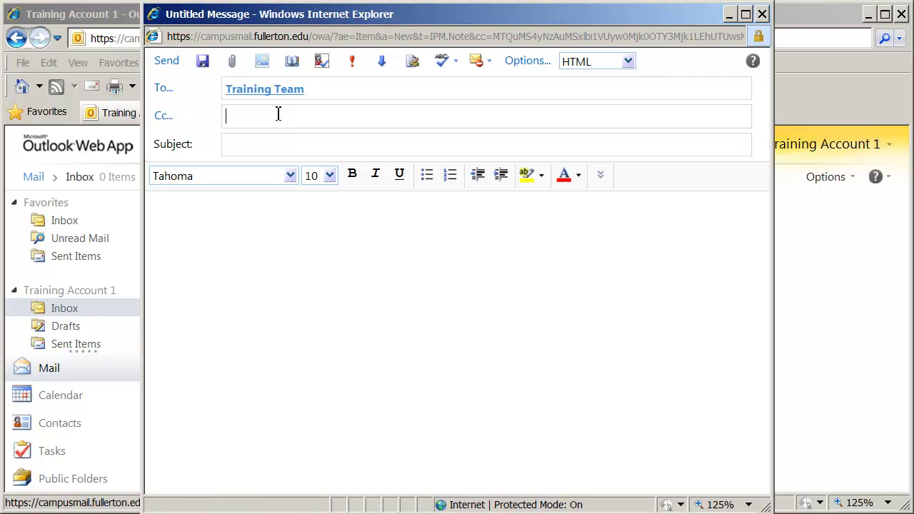